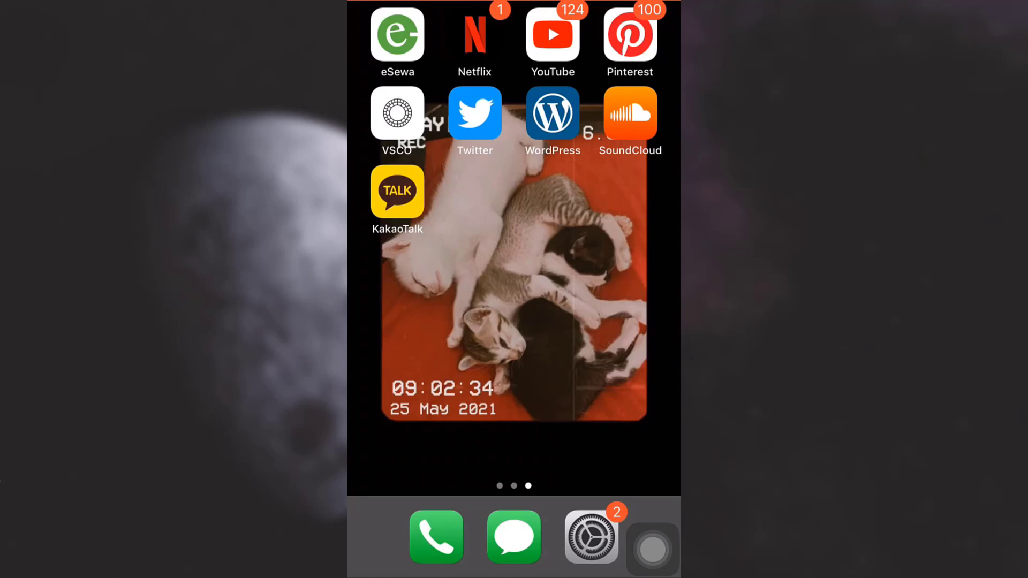
Launch KakaoTalk and enter the account's phone number in the login field.
left_click(397, 191)
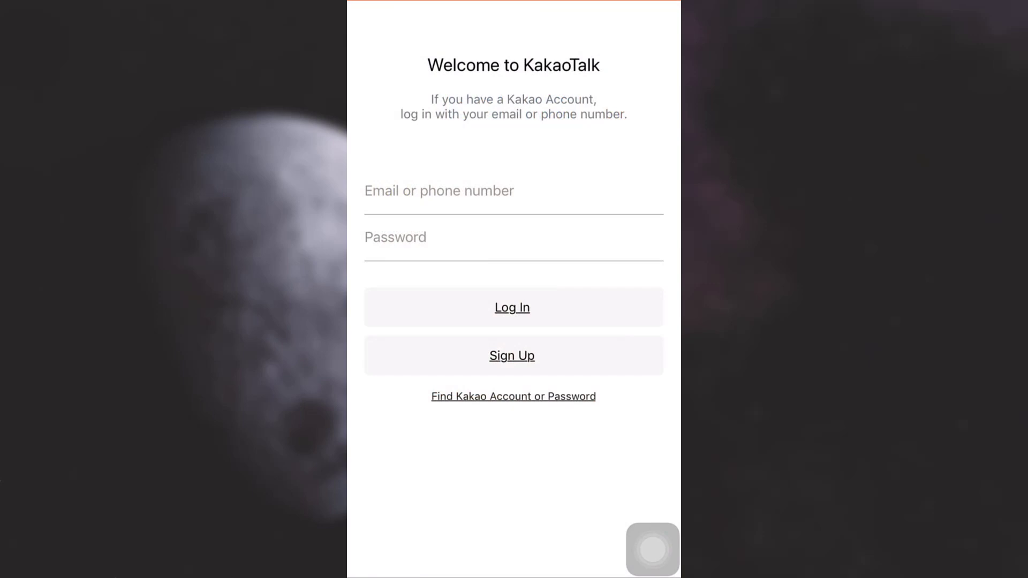
left_click(515, 191)
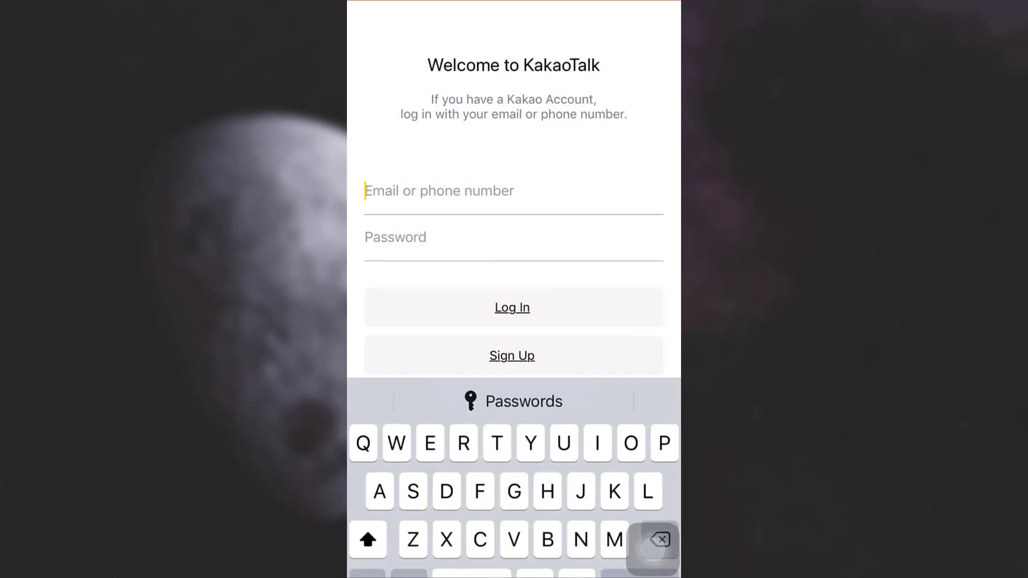
left_click(365, 555)
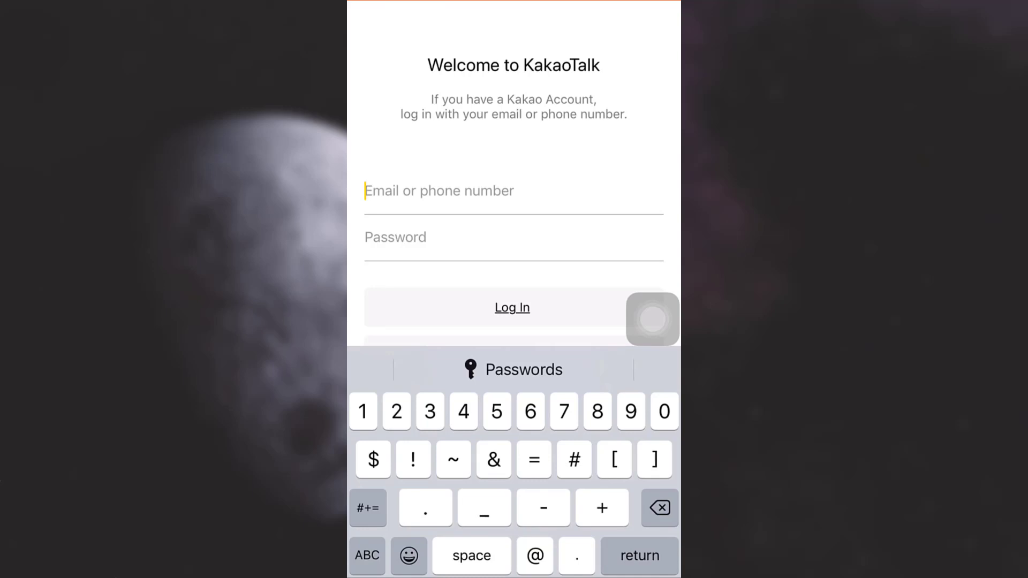
left_click(631, 412)
left_click(665, 411)
left_click(564, 411)
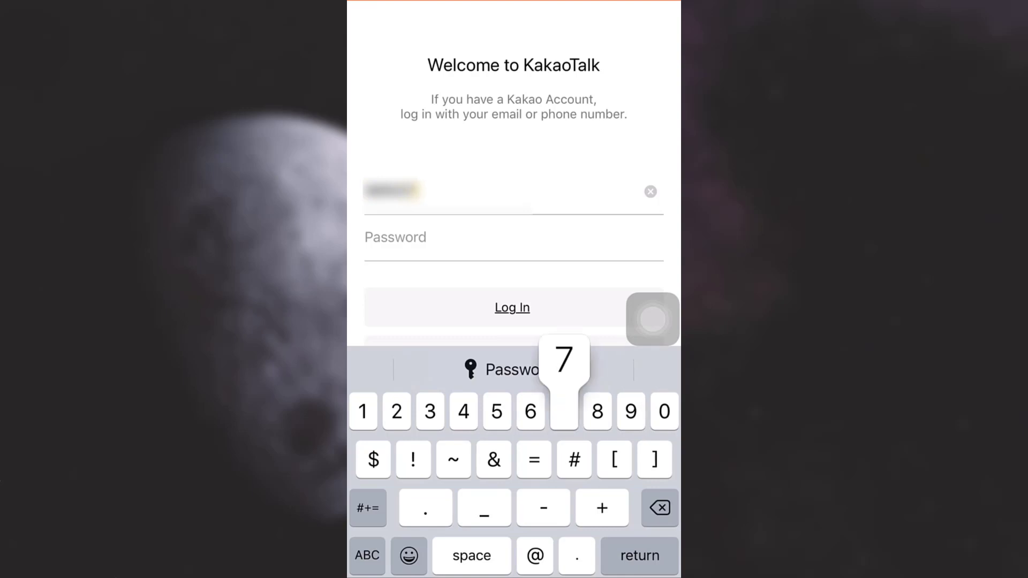
left_click(430, 412)
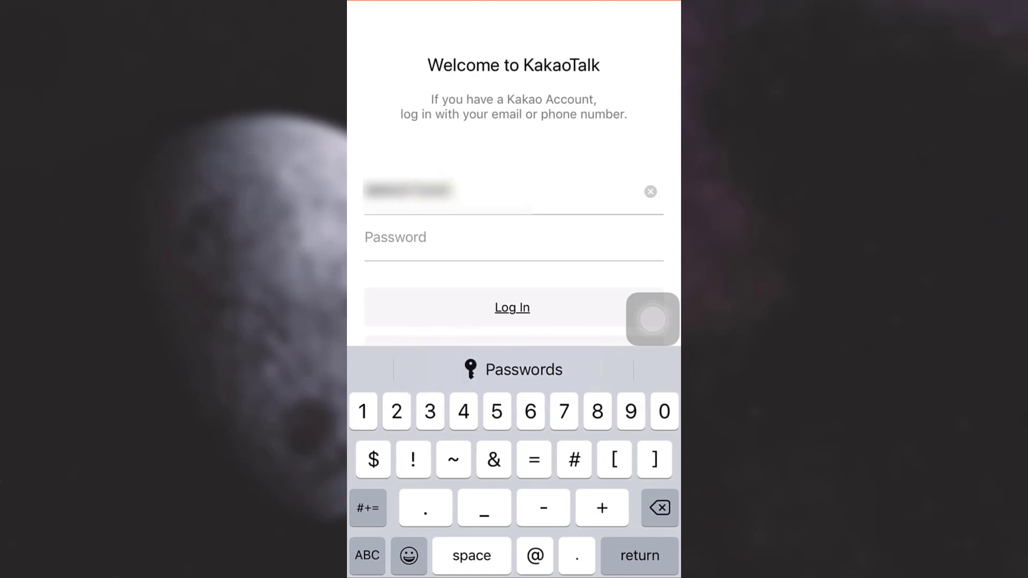
key("Escape")
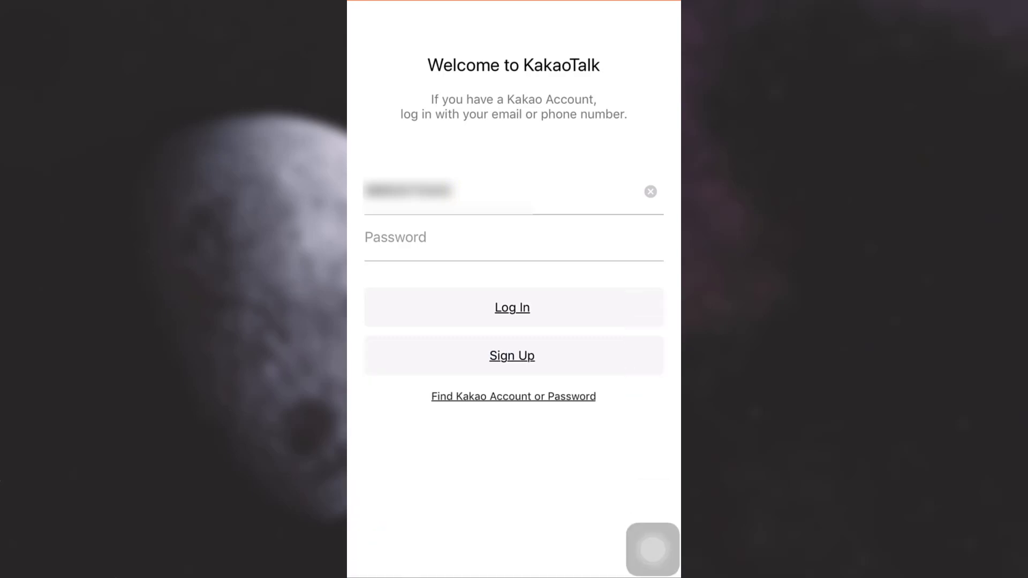
Choose 'Find Kakao Account or Password', then 'I forgot my password.'.
left_click(513, 397)
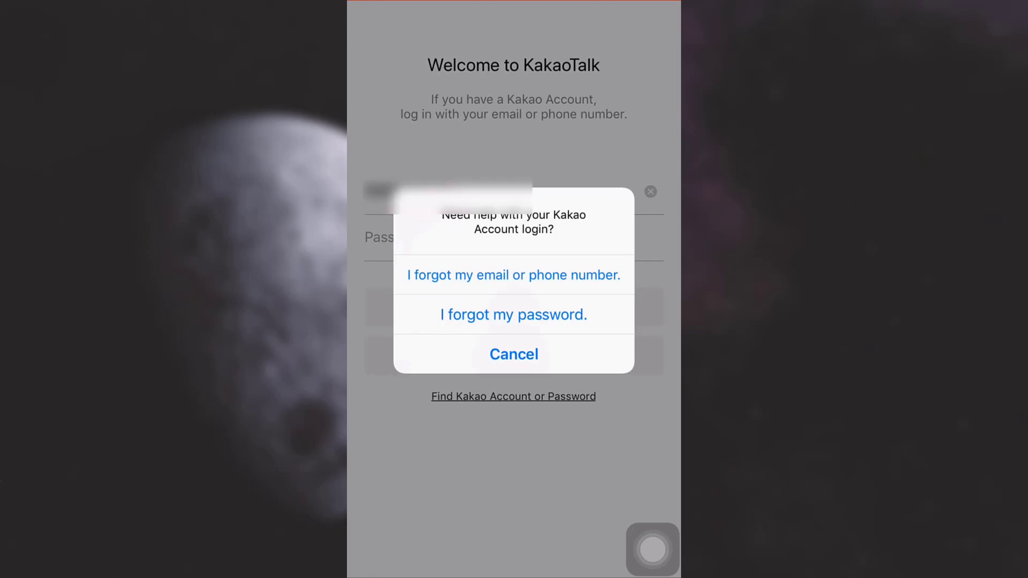
left_click(514, 314)
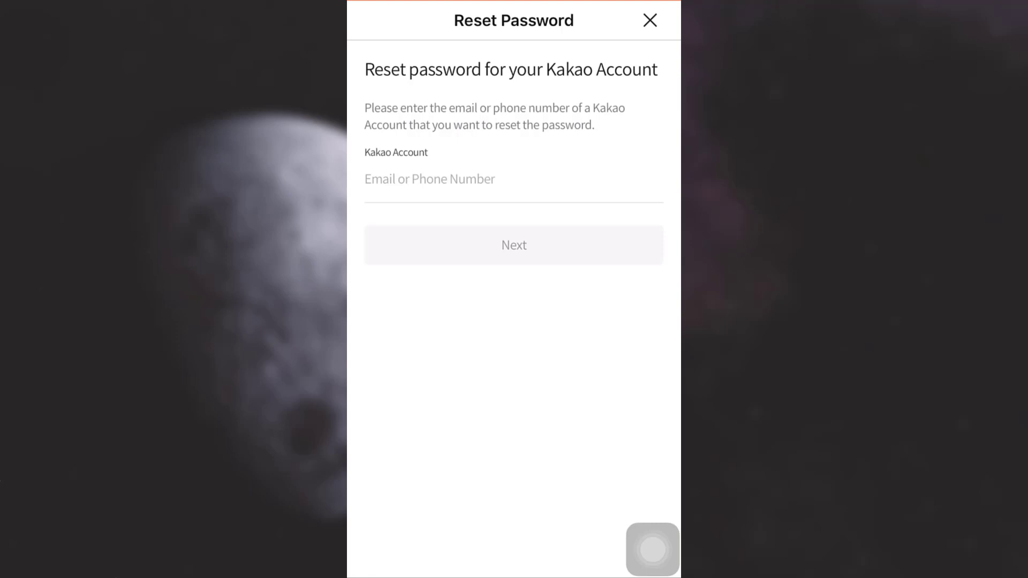
Enter the account phone number on Reset Password and submit it to find the account.
left_click(514, 180)
left_click(367, 555)
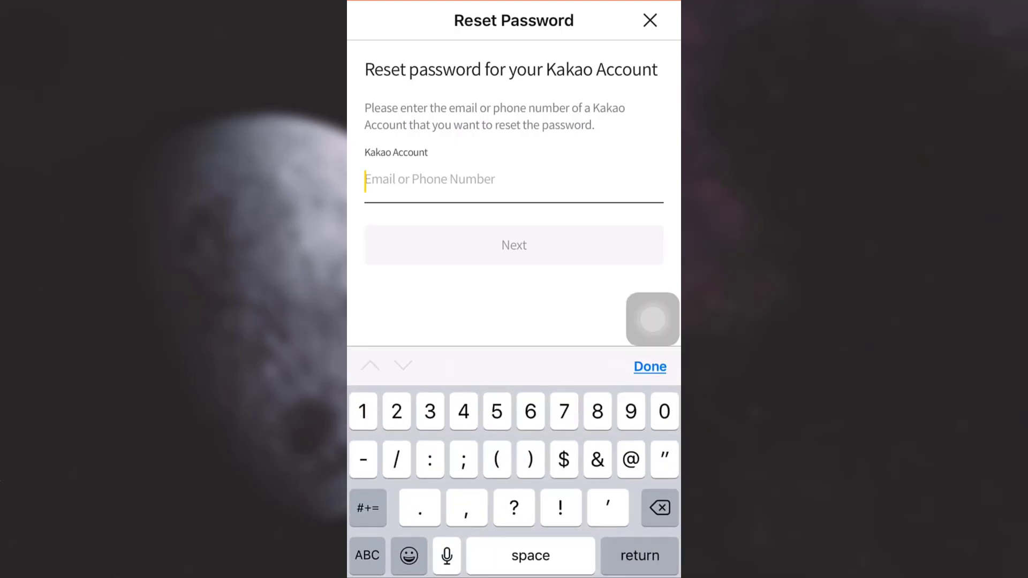
left_click(631, 411)
left_click(596, 412)
left_click(530, 411)
left_click(664, 412)
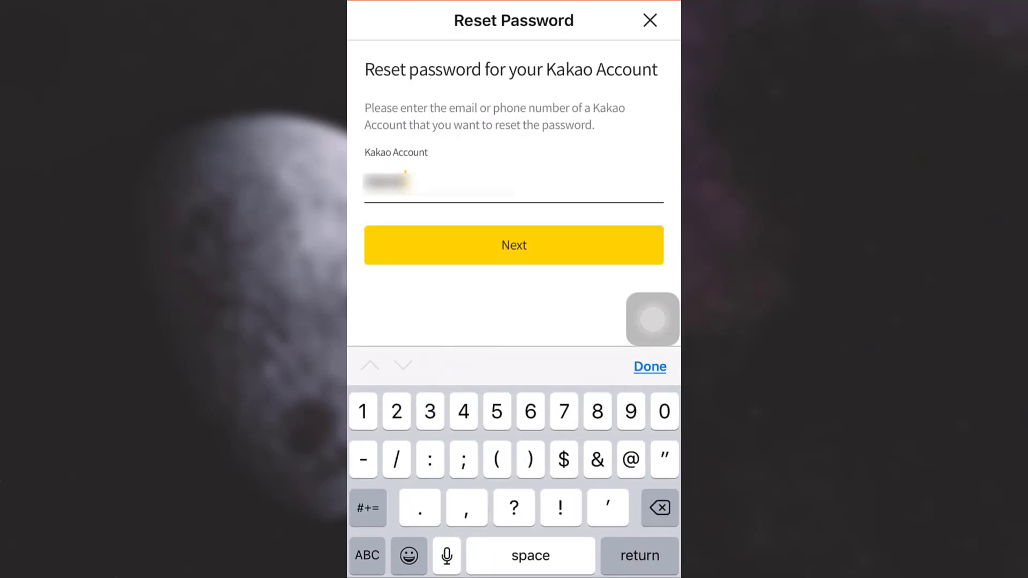
left_click(430, 411)
left_click(463, 412)
left_click(463, 411)
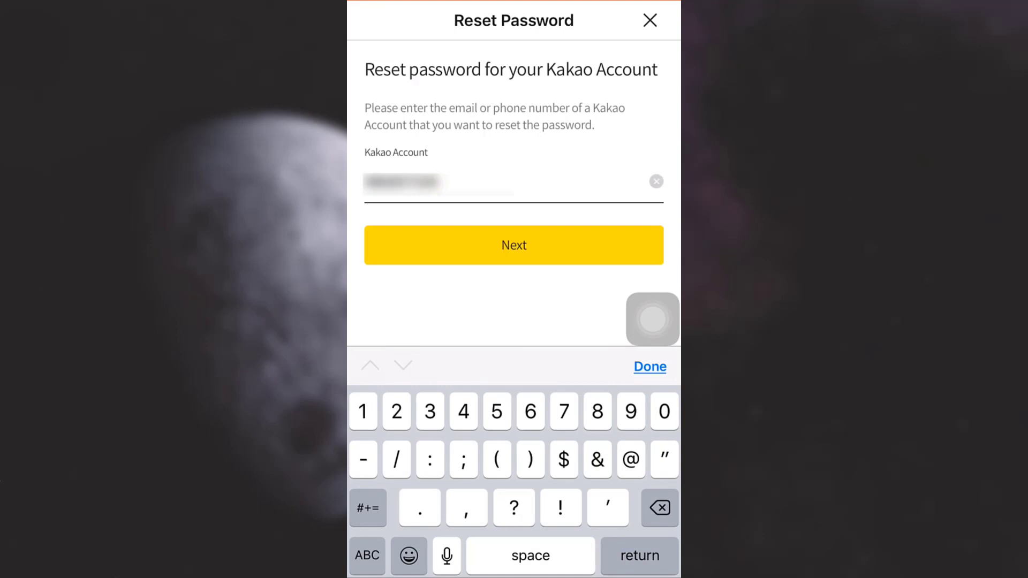
left_click(463, 411)
left_click(514, 245)
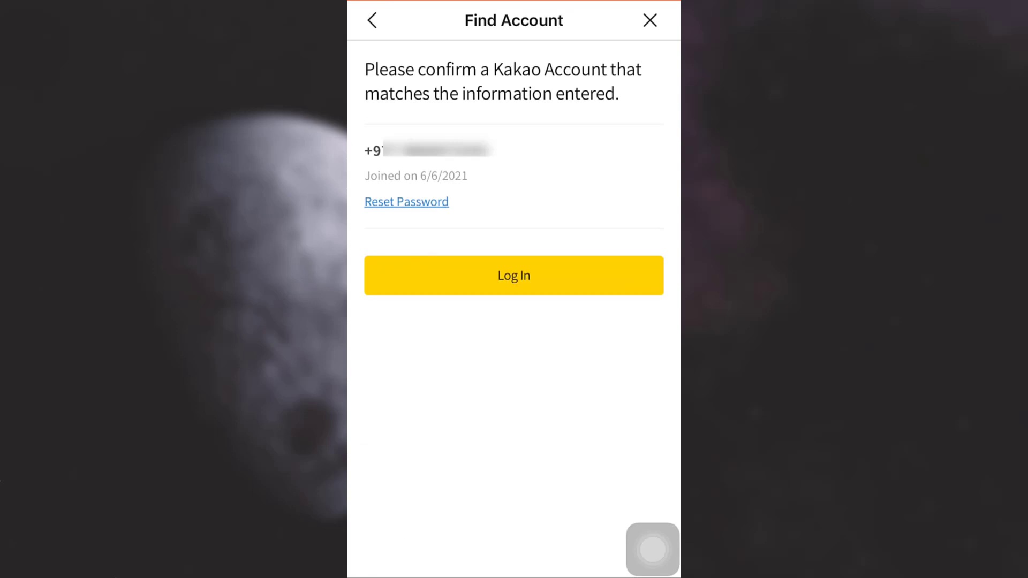
left_click(407, 201)
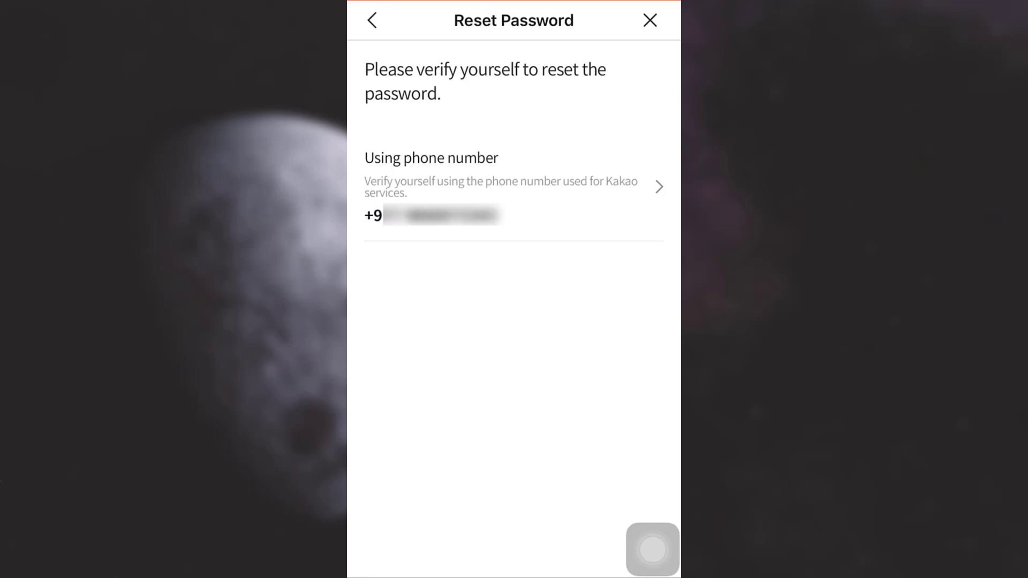
left_click(514, 184)
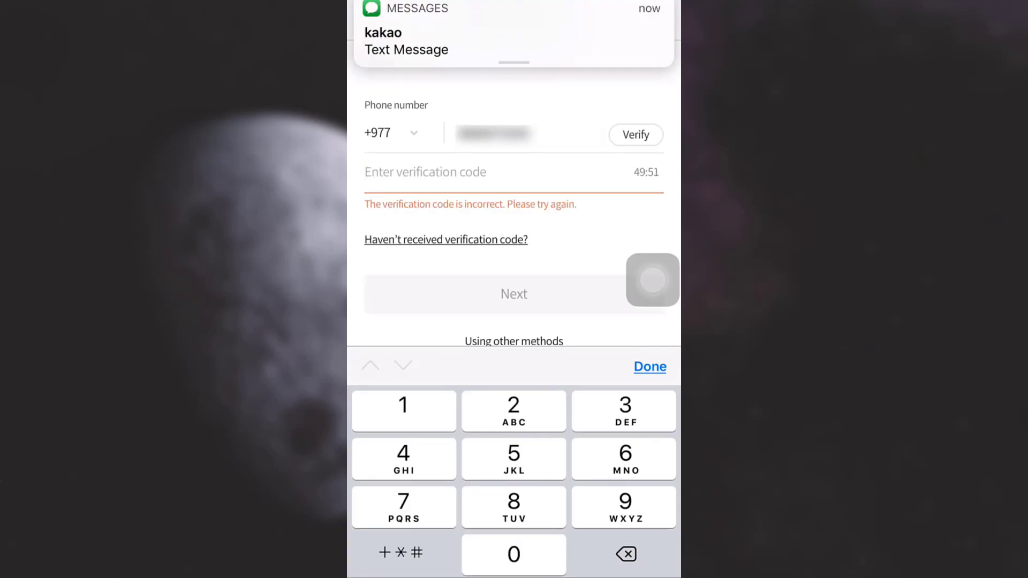
left_click(515, 32)
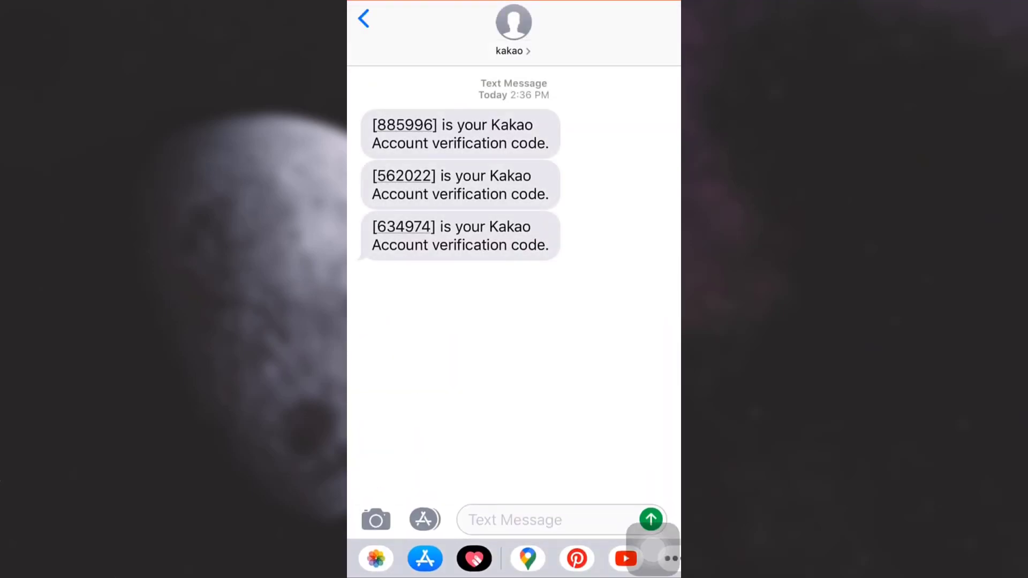
left_click(404, 227)
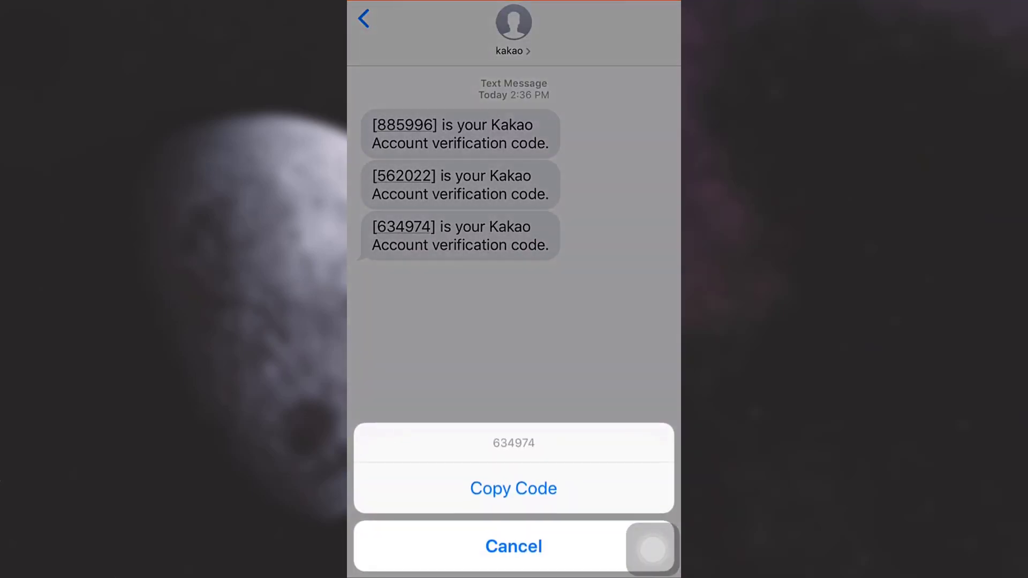
left_click(509, 490)
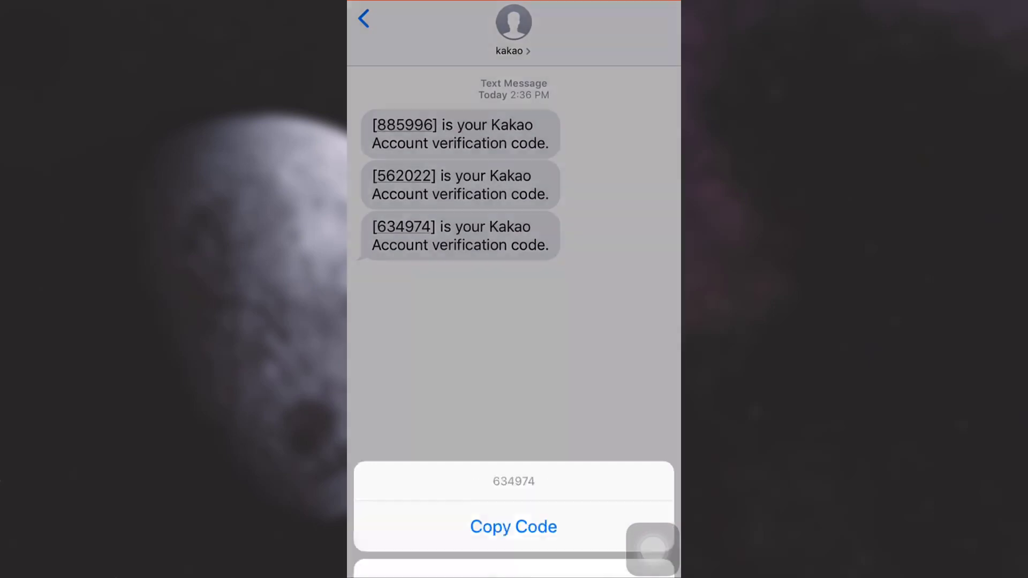
left_click(364, 17)
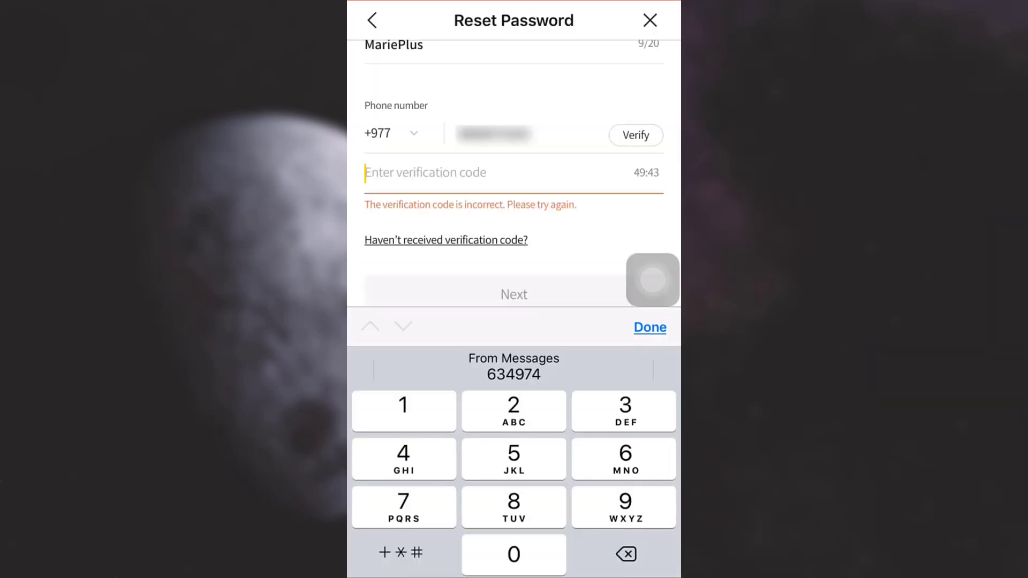
left_click(426, 172)
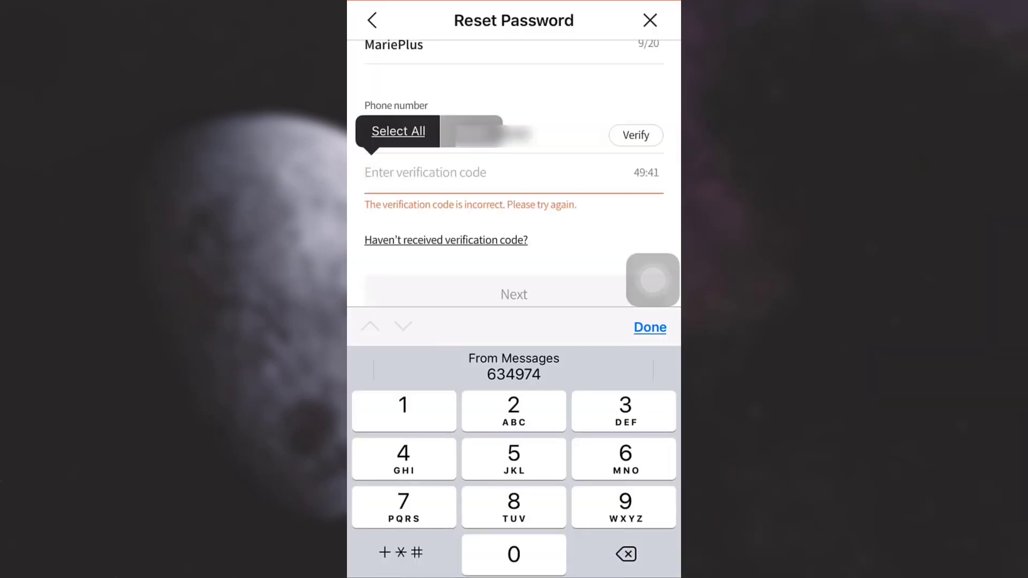
left_click(513, 374)
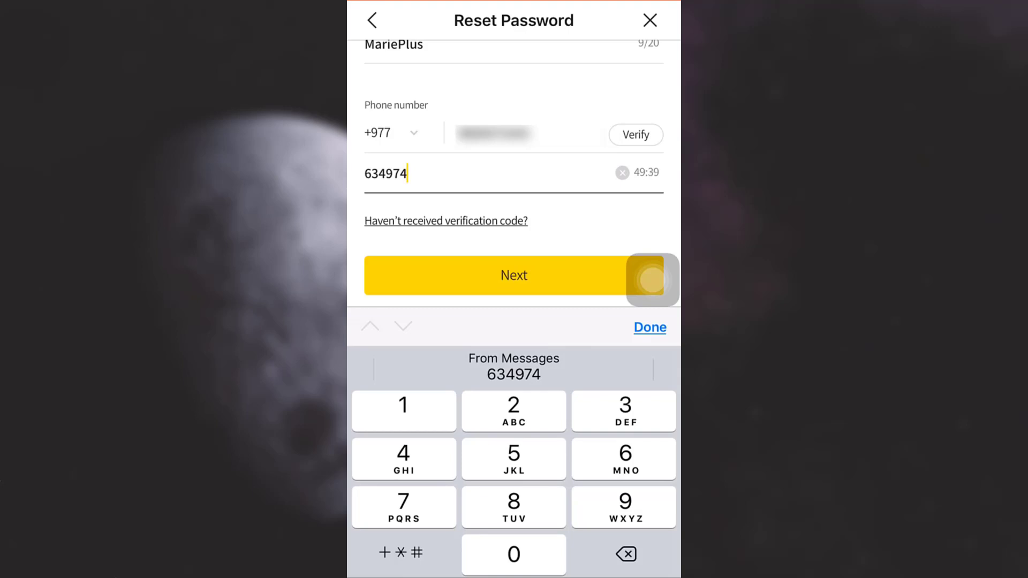
left_click(652, 275)
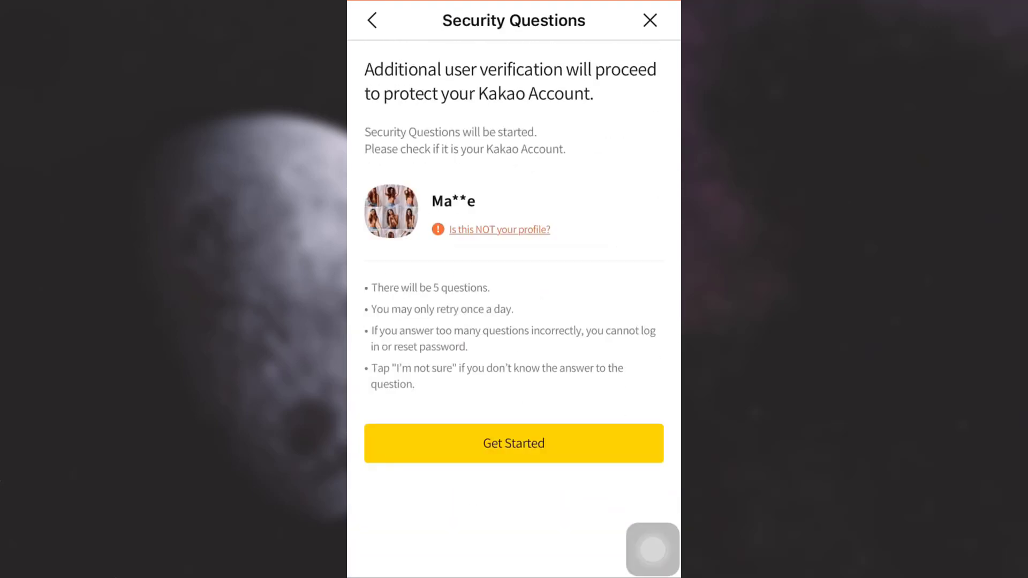
left_click(514, 443)
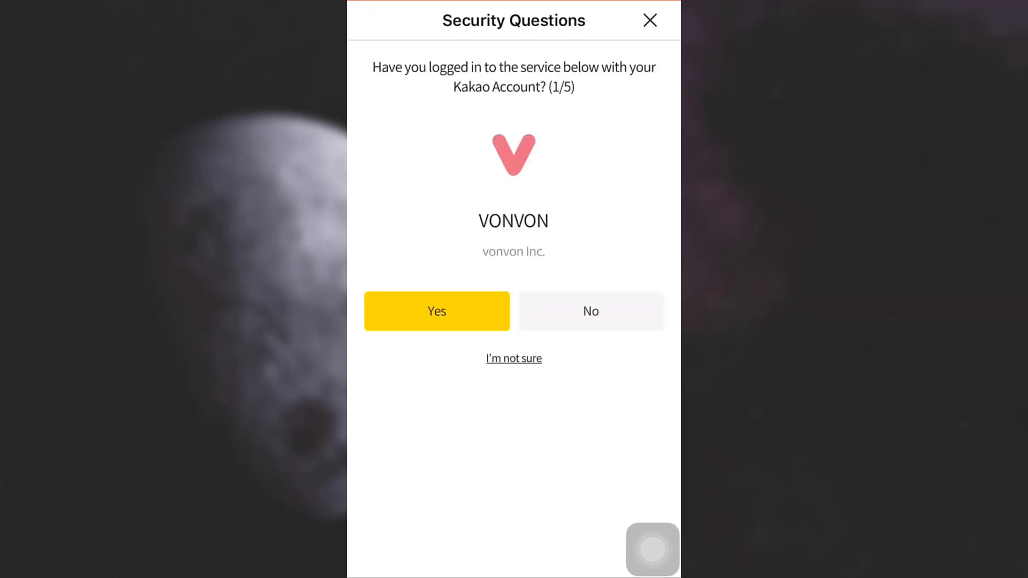
left_click(437, 311)
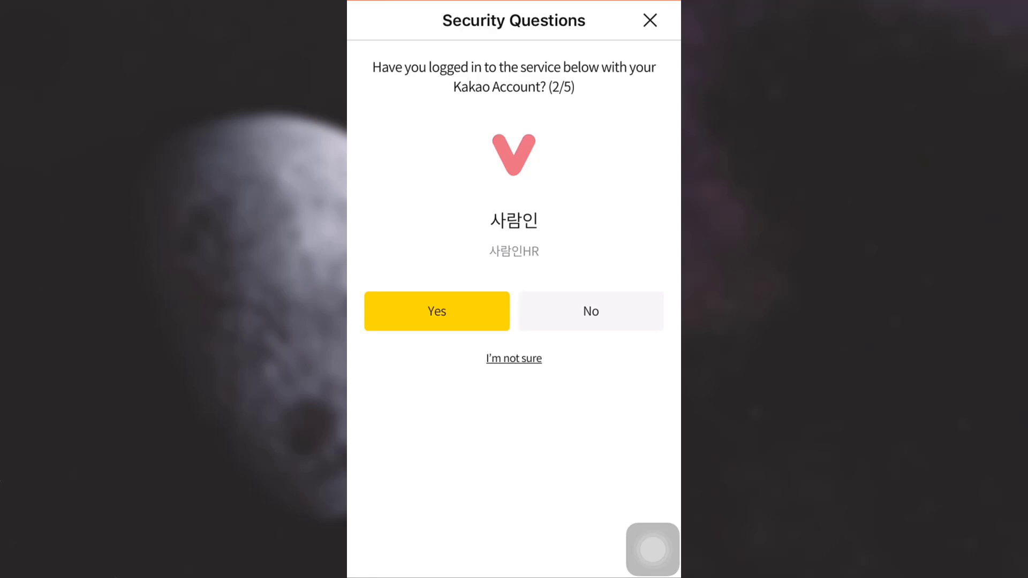
left_click(591, 311)
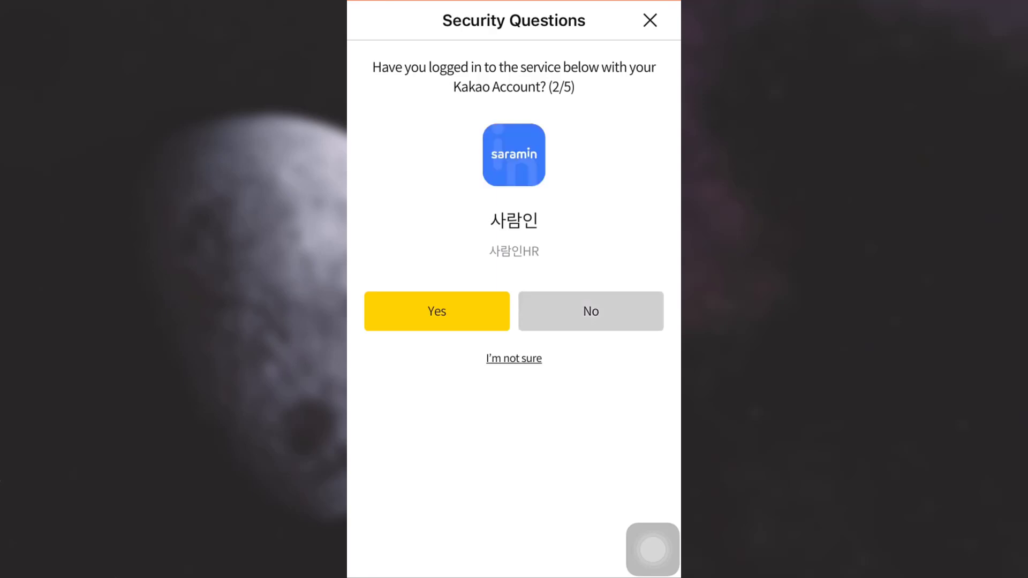
left_click(437, 311)
left_click(437, 310)
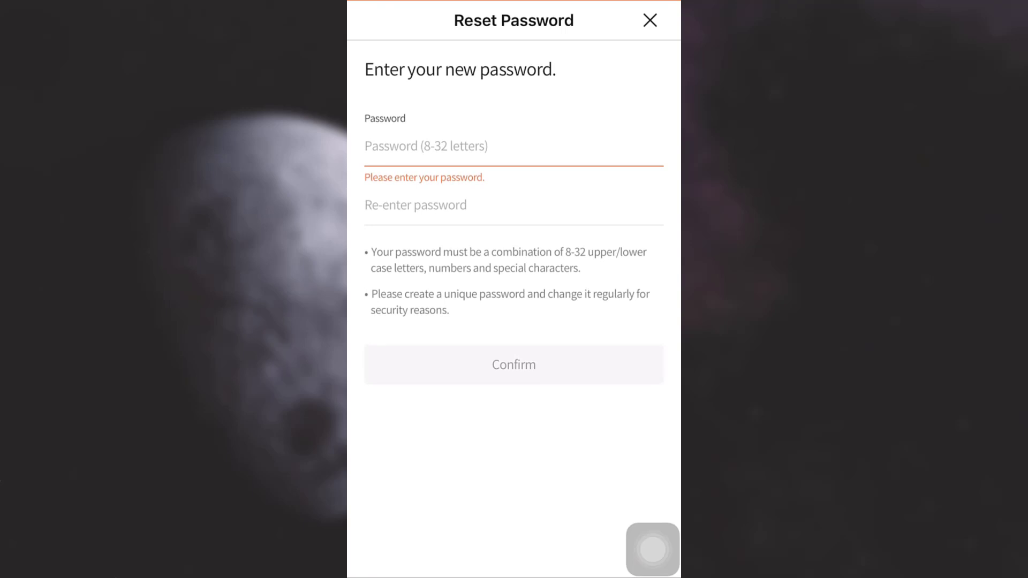
Type the new password into both Password and Re-enter password fields and submit it.
left_click(514, 145)
left_click(514, 383)
left_click(650, 338)
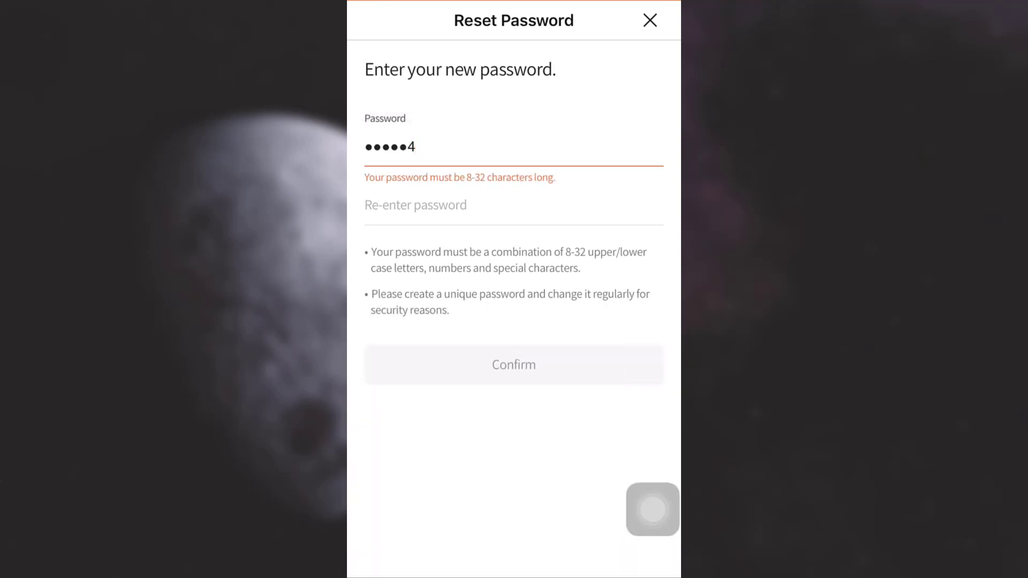
left_click(513, 145)
left_click(368, 509)
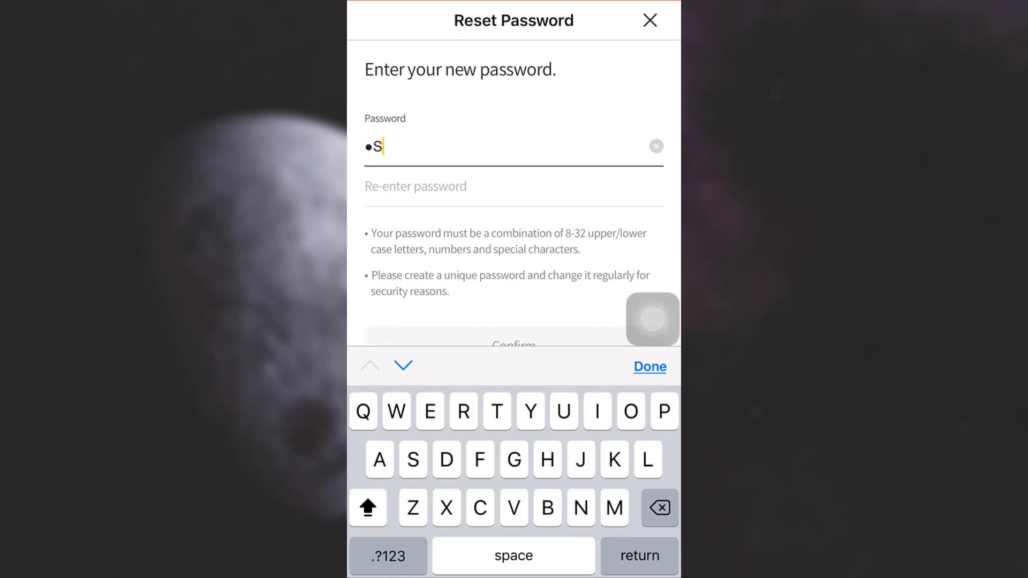
left_click(513, 186)
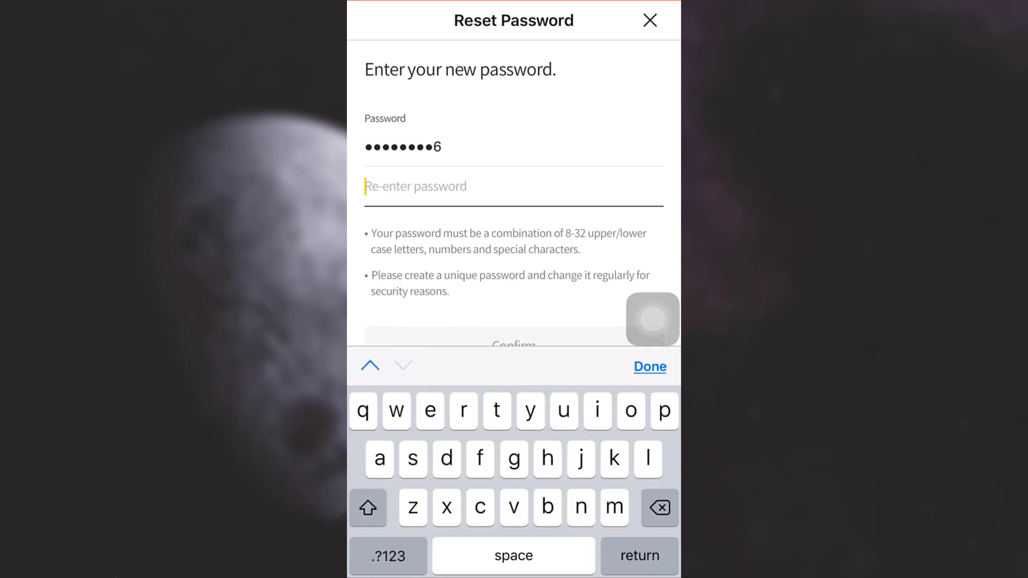
left_click(368, 508)
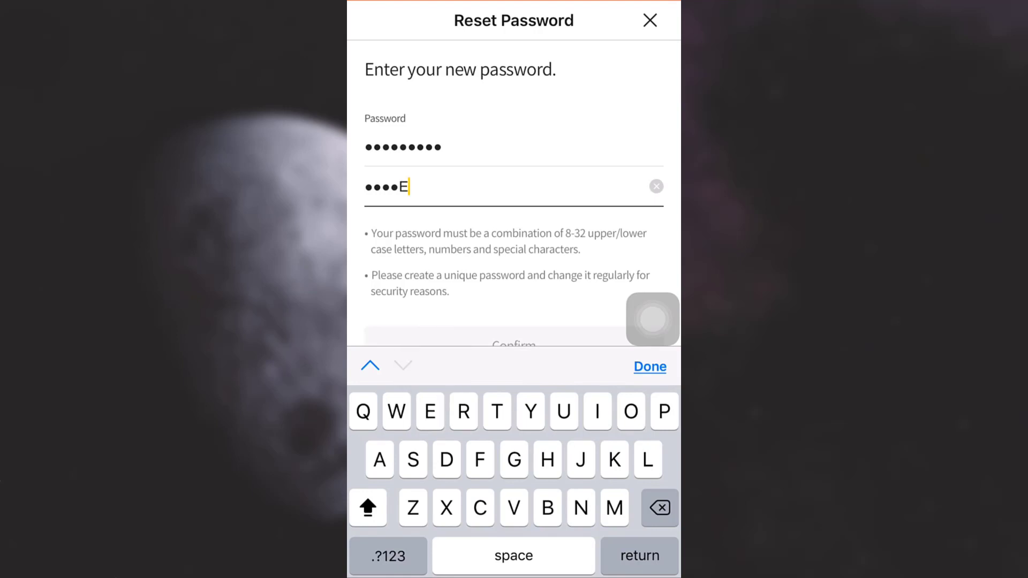
left_click(388, 556)
type("6")
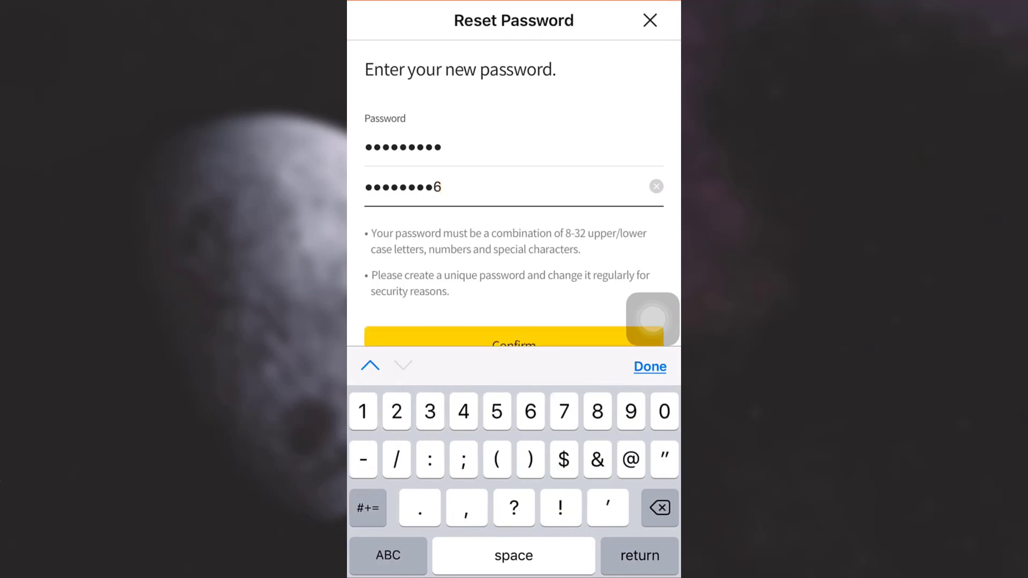
left_click(514, 341)
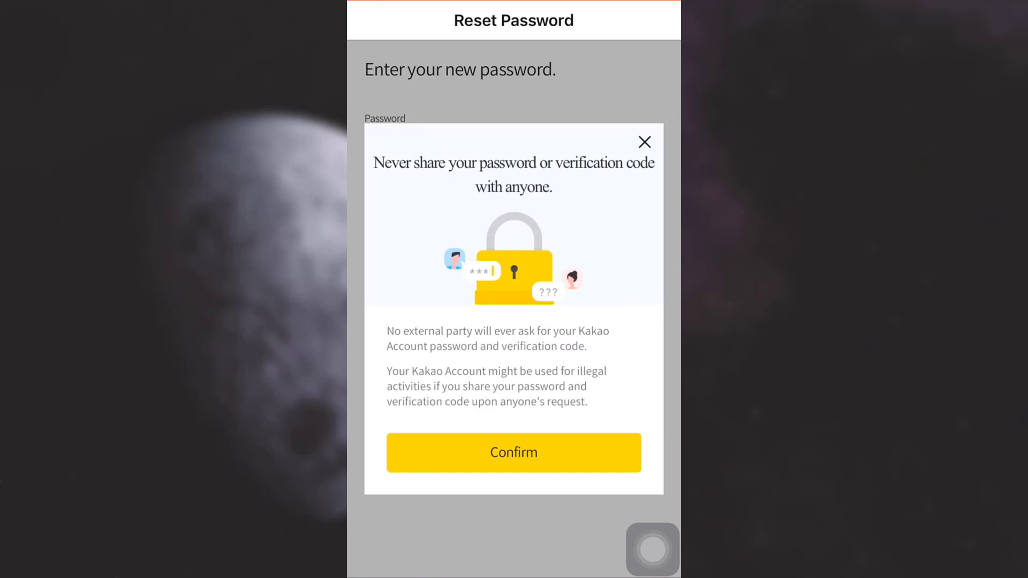
Confirm the 'Never share your password' warning.
left_click(513, 453)
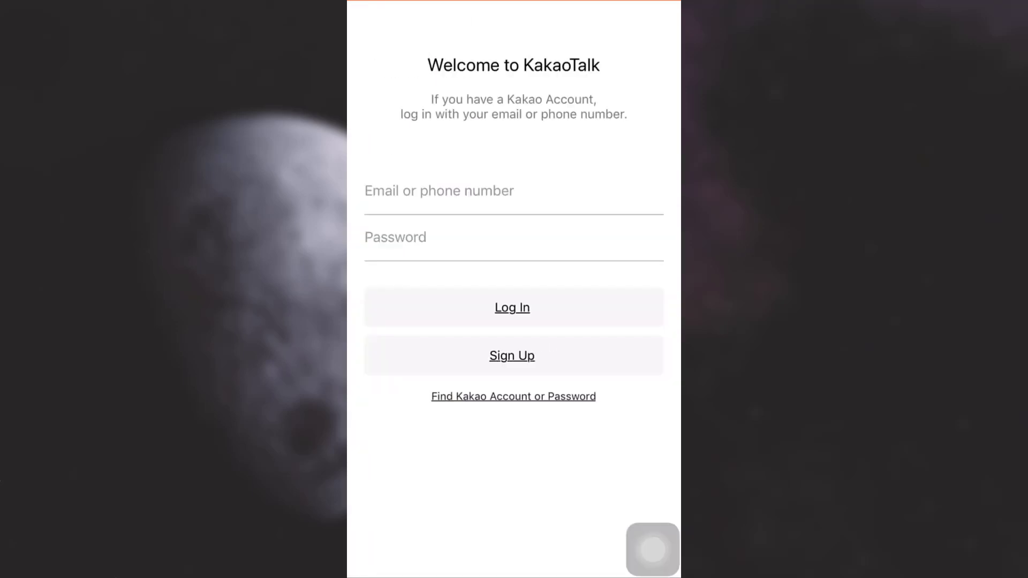